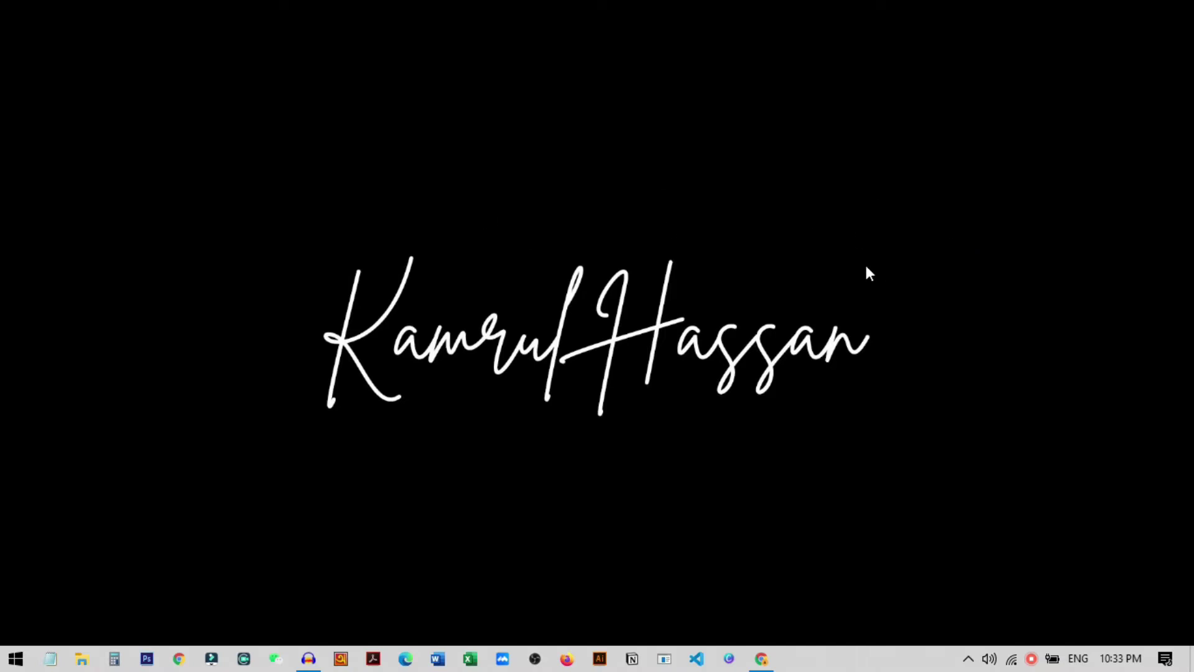
Step: Through Personalize > Colors on the desktop, set Windows' colour mode to Dark
right_click(704, 210)
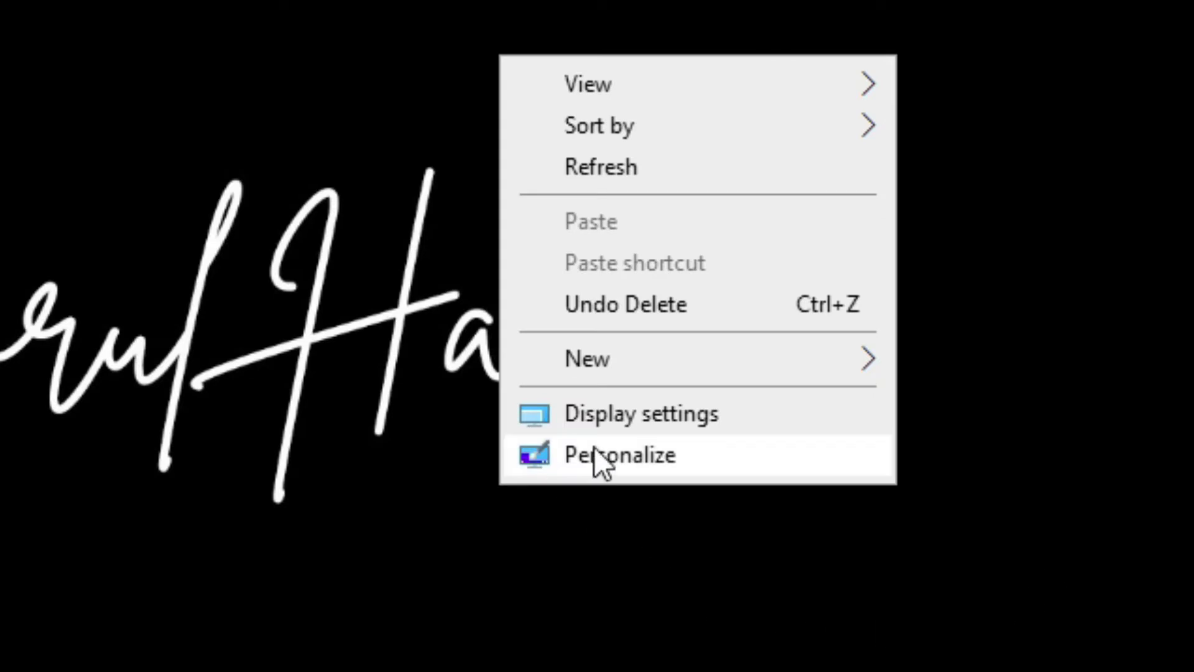
left_click(699, 467)
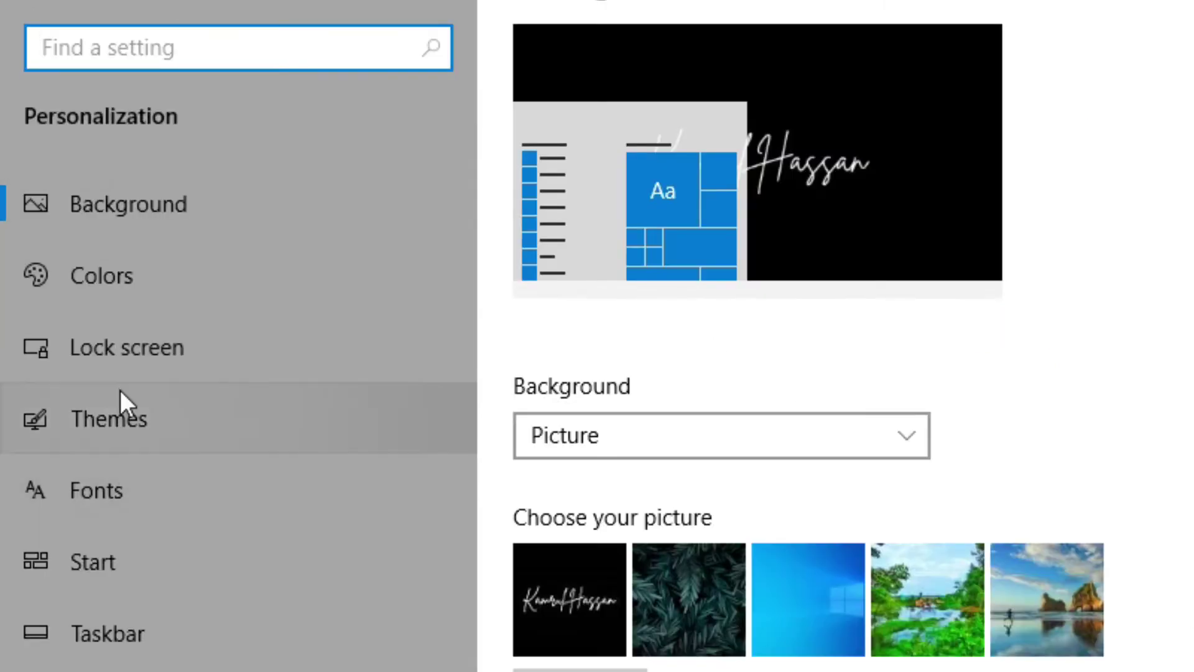
left_click(109, 271)
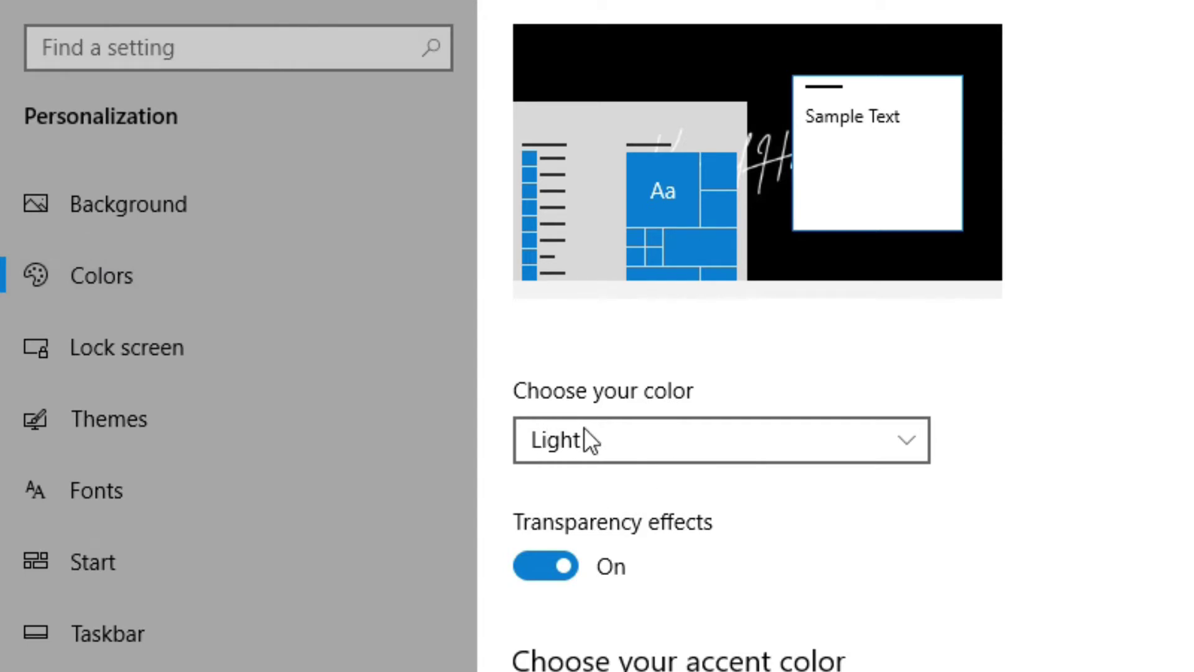
left_click(796, 445)
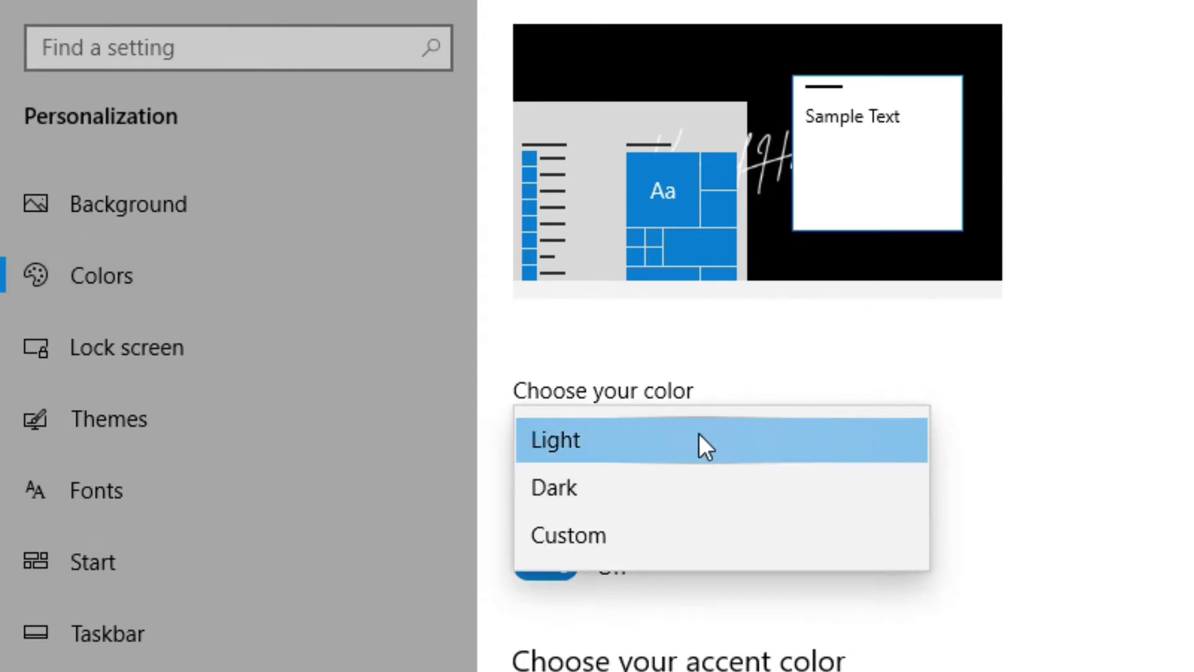
left_click(576, 492)
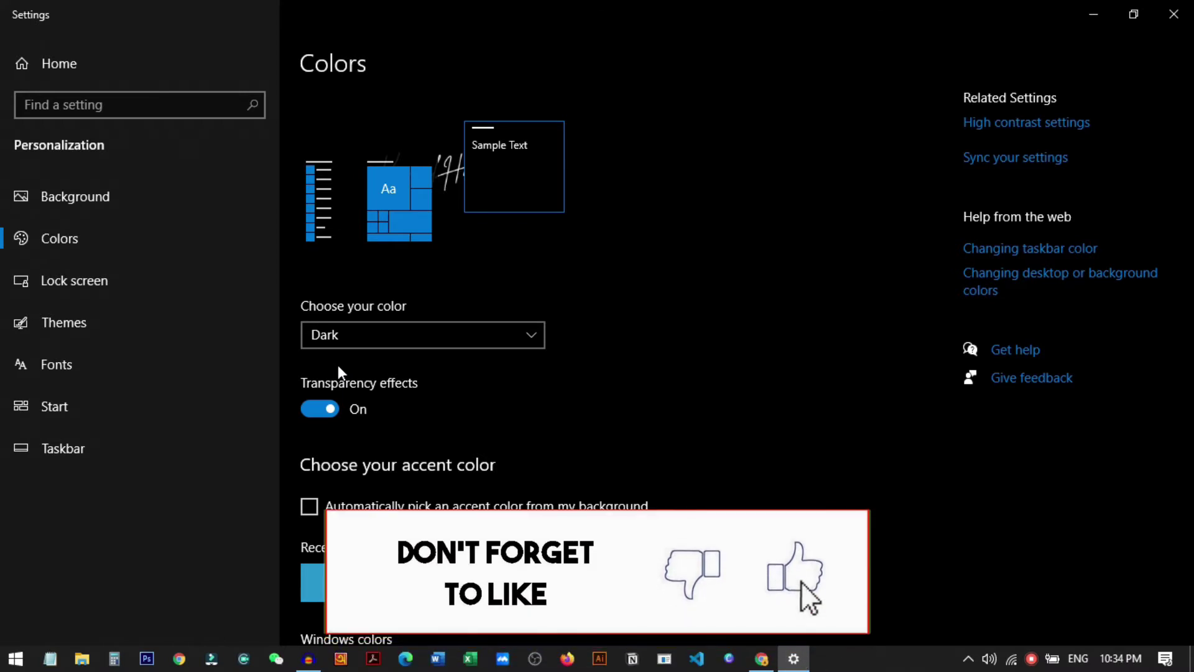
Step: Close Settings and launch PowerPoint from a Start search for 'powe'
left_click(1174, 13)
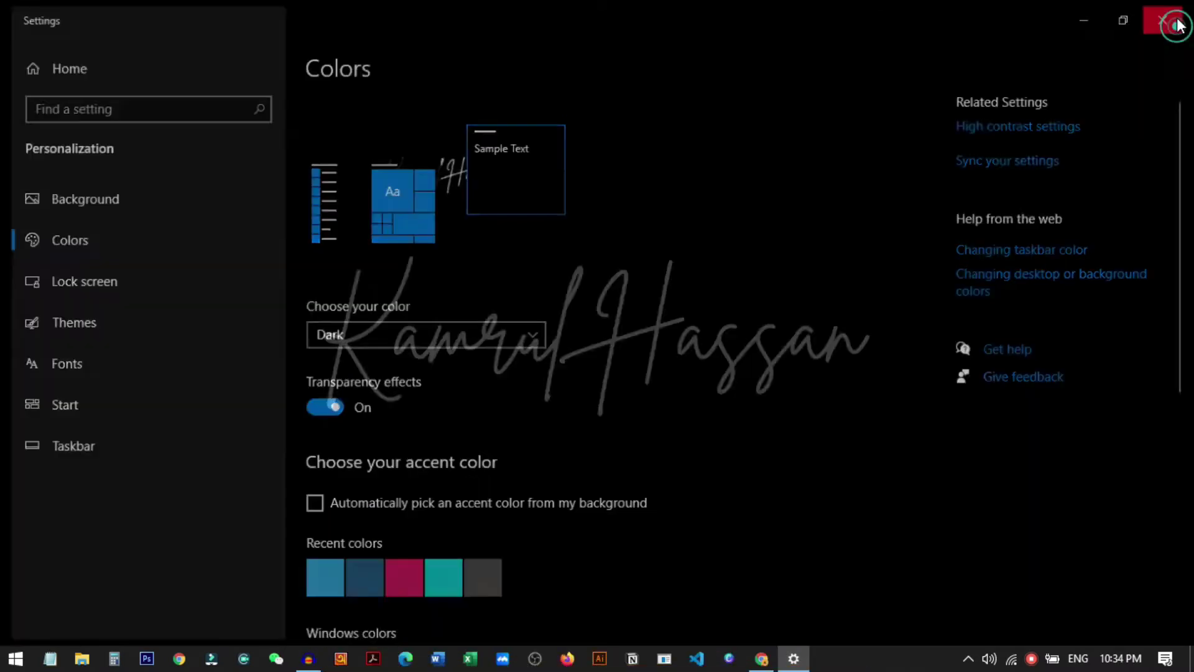
left_click(25, 659)
type("powe")
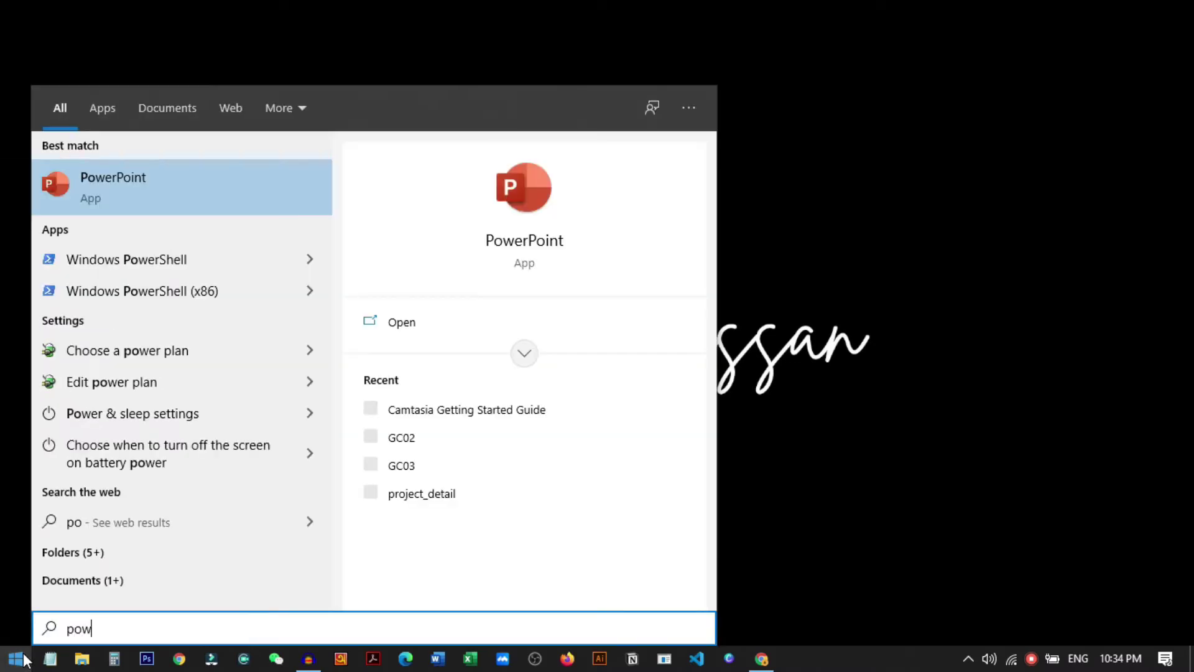
left_click(150, 199)
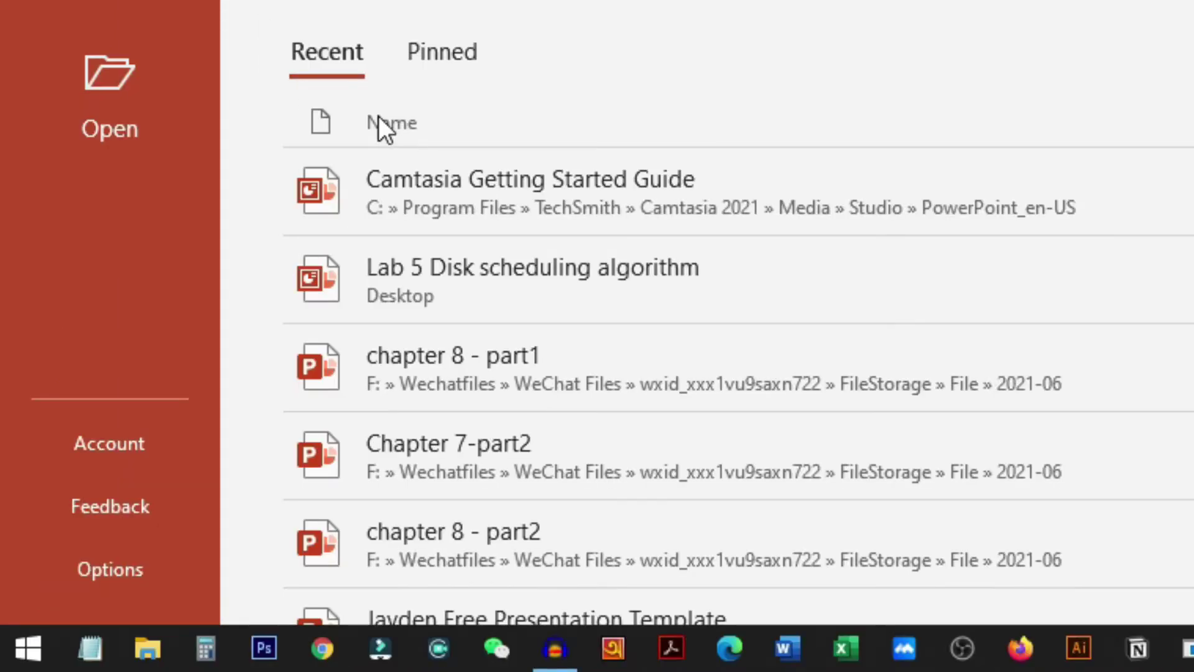
Step: In PowerPoint Options, set Office Theme to 'Use system setting' and apply it
left_click(115, 584)
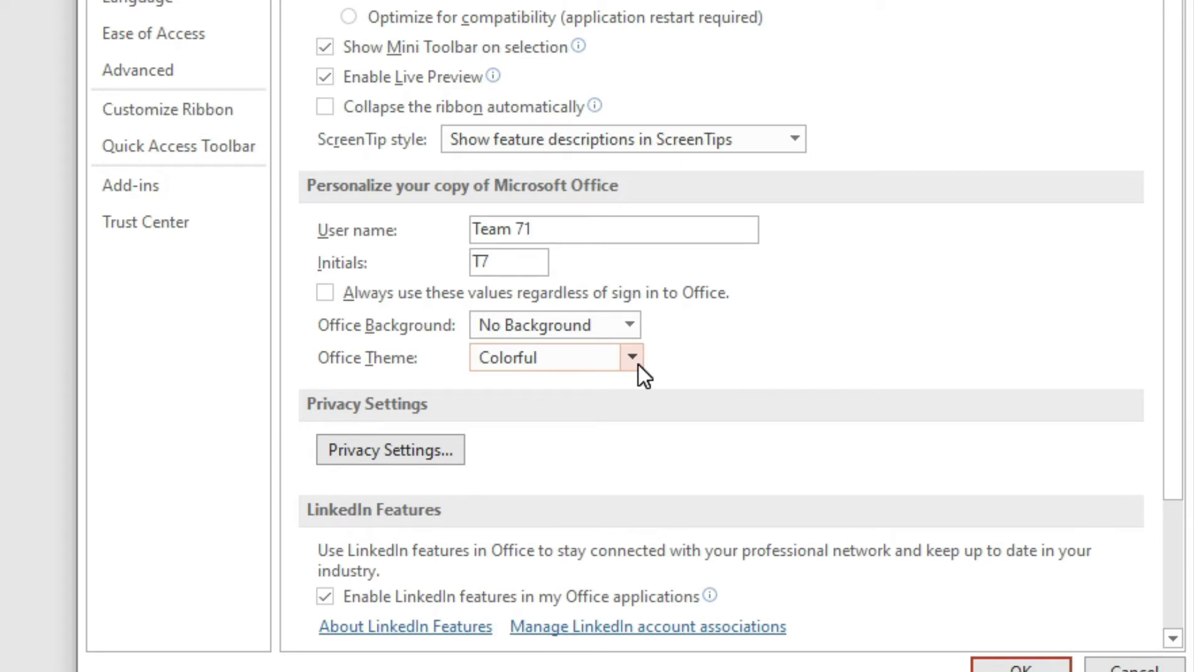
left_click(597, 397)
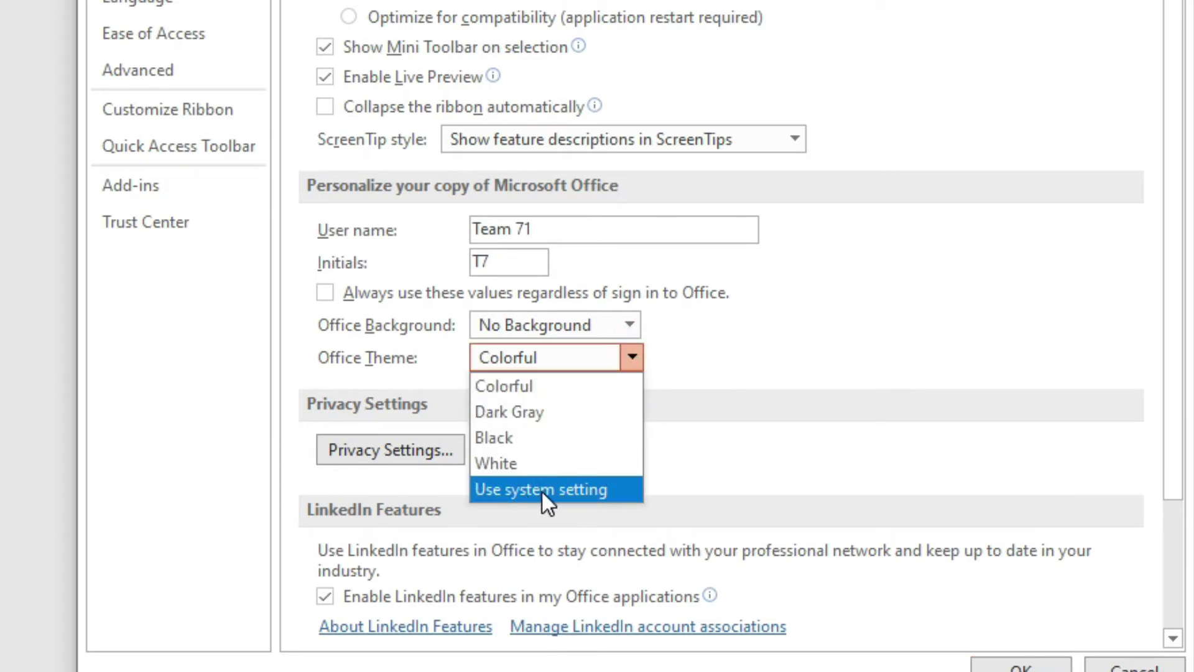
left_click(516, 490)
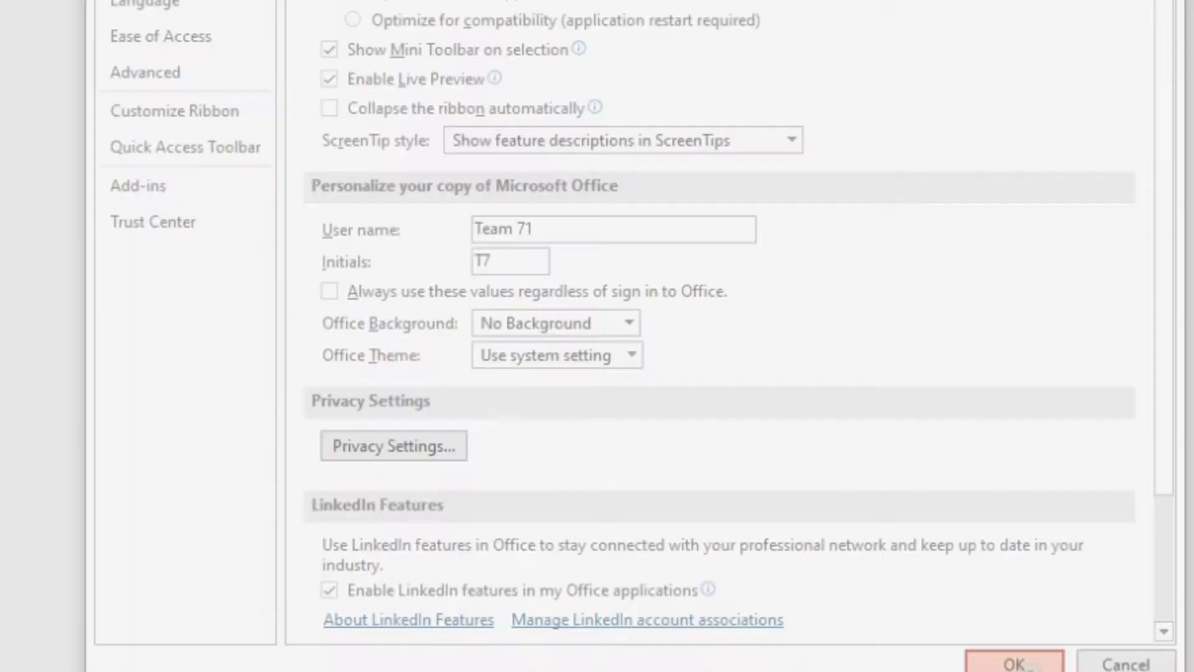
left_click(1021, 664)
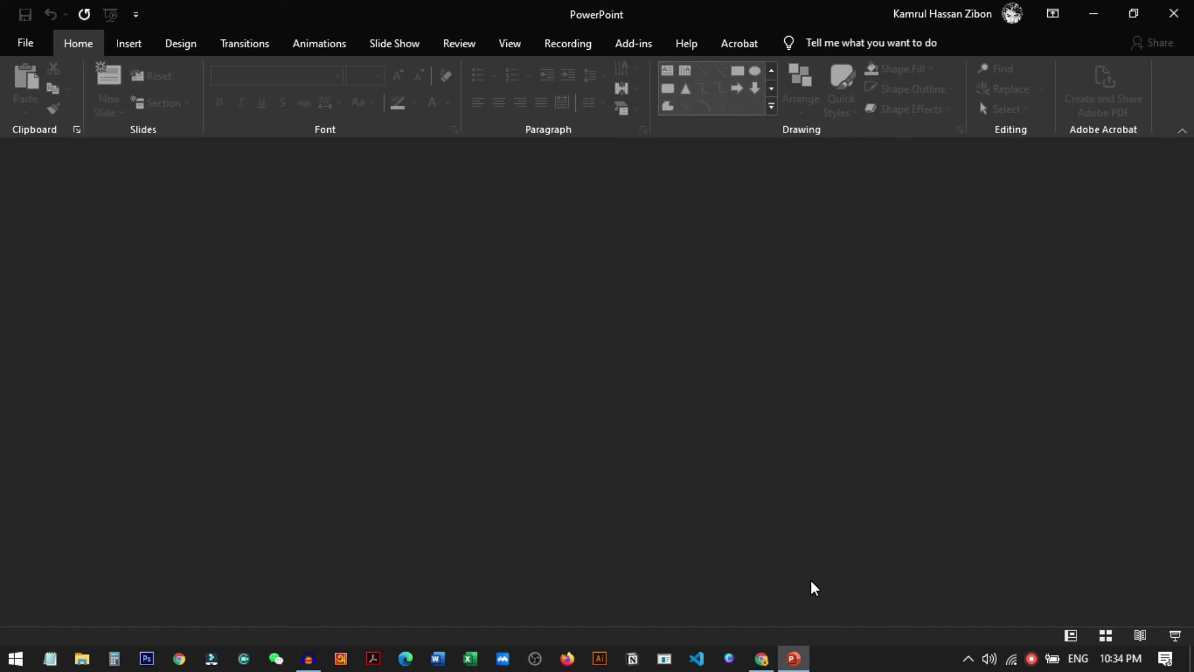
Step: Create a new blank presentation, Presentation2, and show the Design tab
left_click(23, 42)
left_click(53, 138)
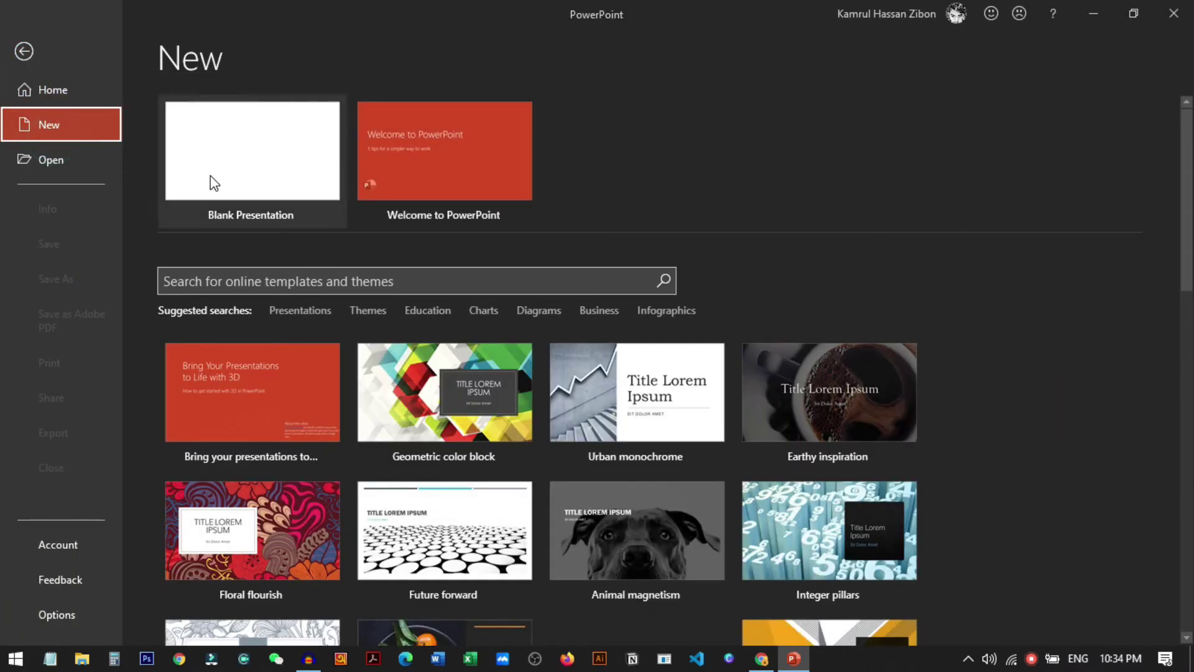
left_click(211, 175)
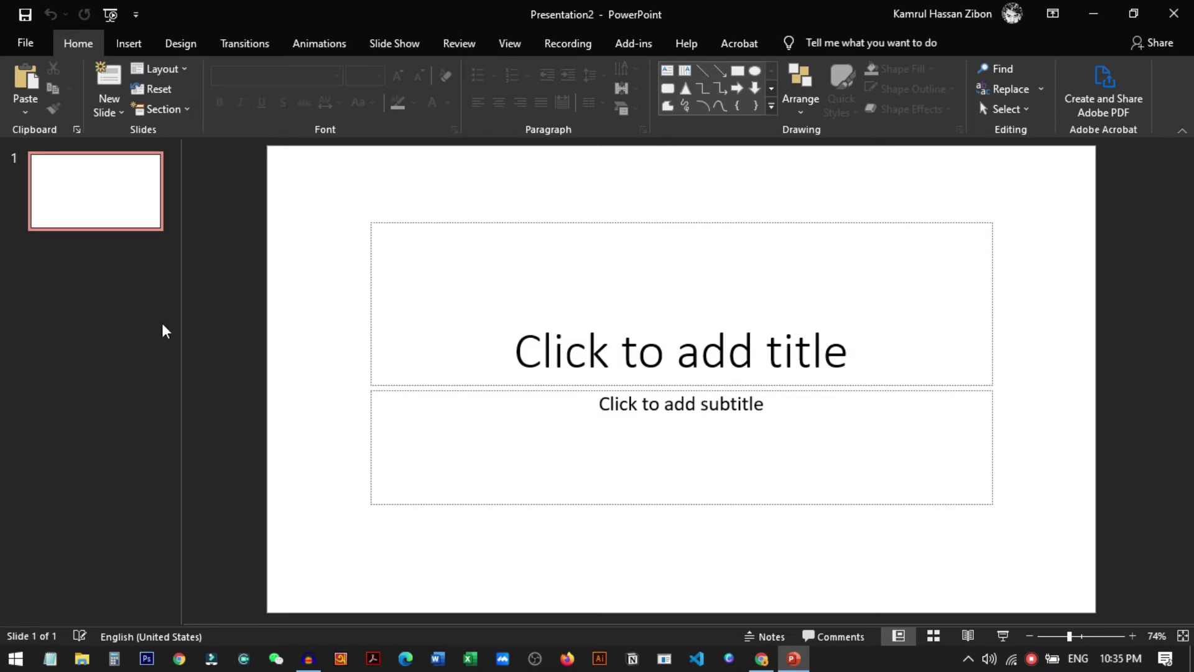
left_click(179, 43)
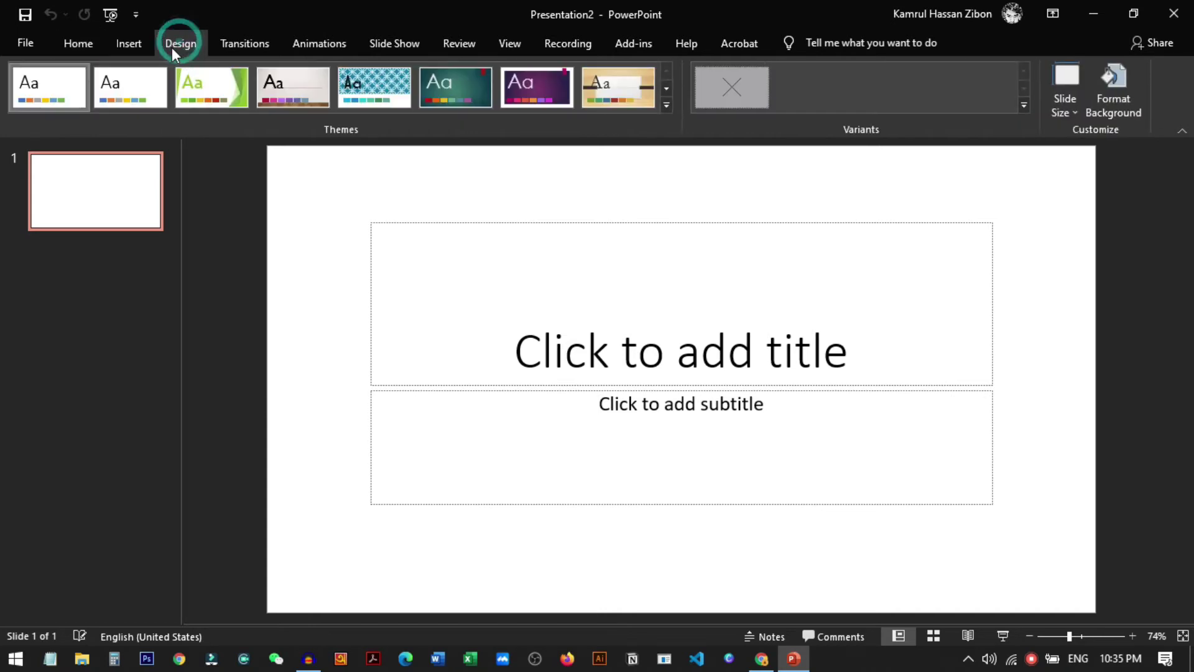
Step: Give the slide a solid black background fill, then select both title and subtitle placeholders
left_click(1123, 109)
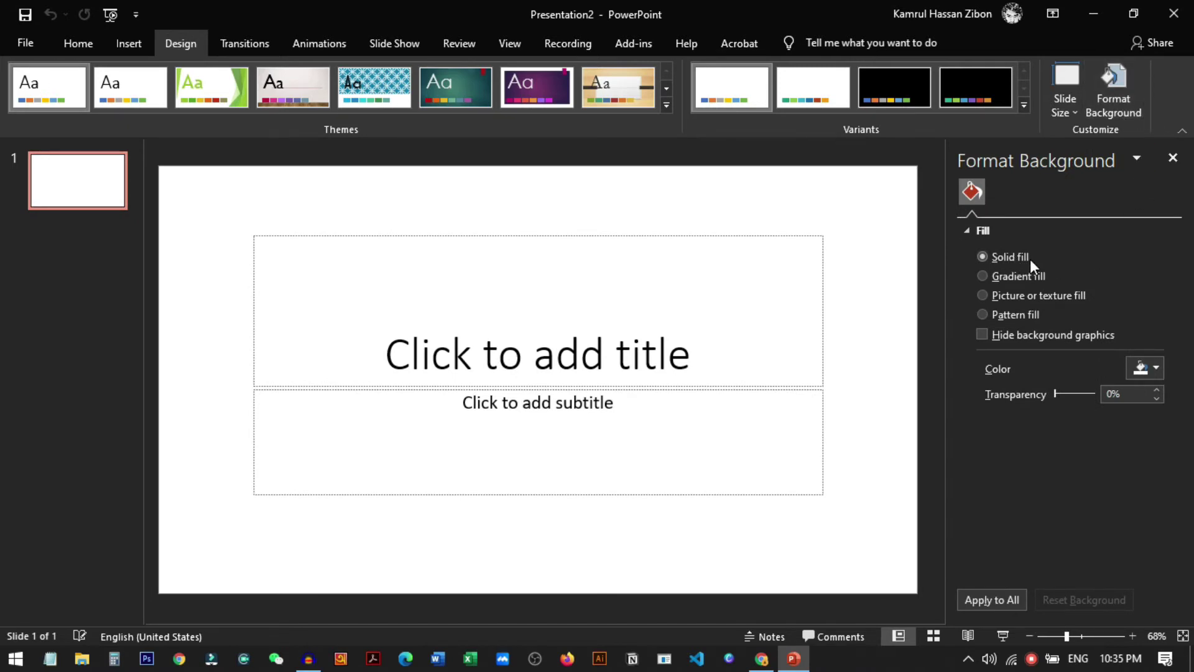
left_click(1150, 369)
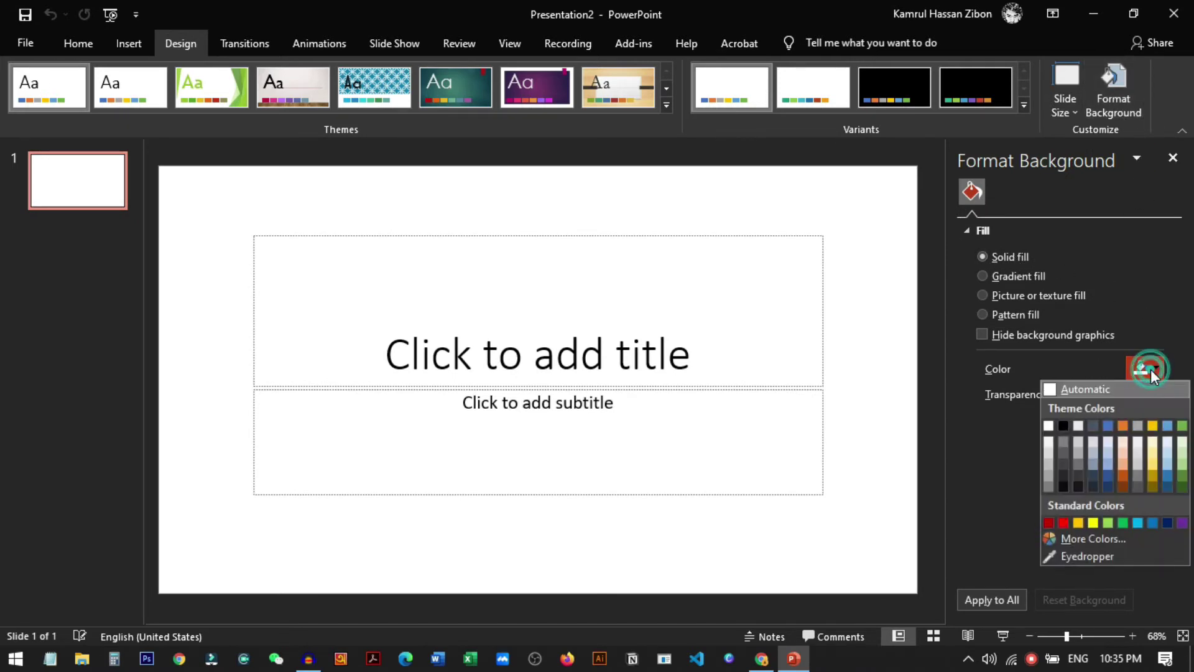
left_click(1064, 425)
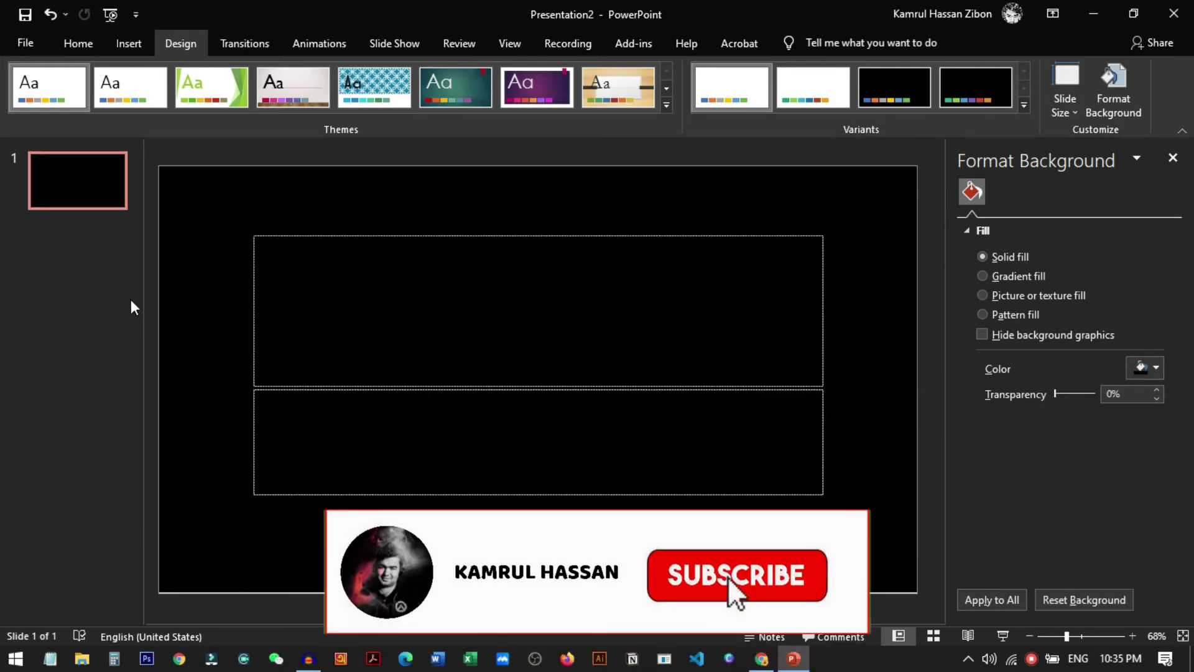
left_click(205, 150)
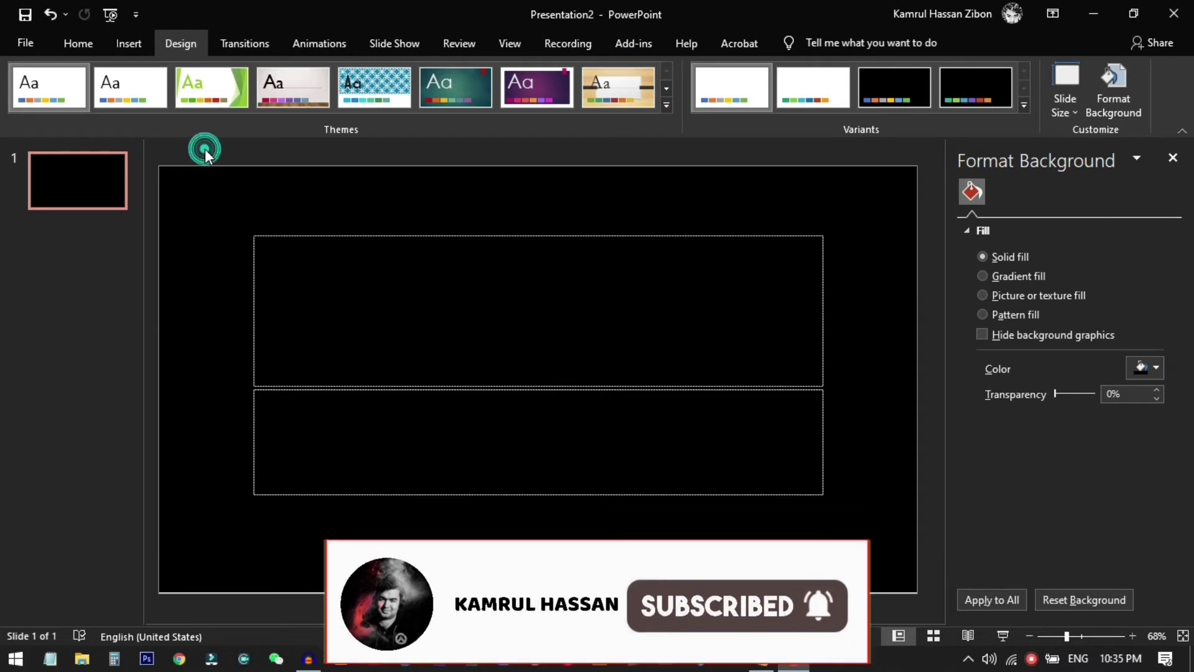
mouse_move(187, 205)
left_mouse_down()
mouse_move(363, 285)
mouse_move(938, 609)
mouse_move(877, 562)
left_mouse_up()
Step: Set the placeholders' font colour to White, deselect them, and close the Format Background pane
left_click(77, 43)
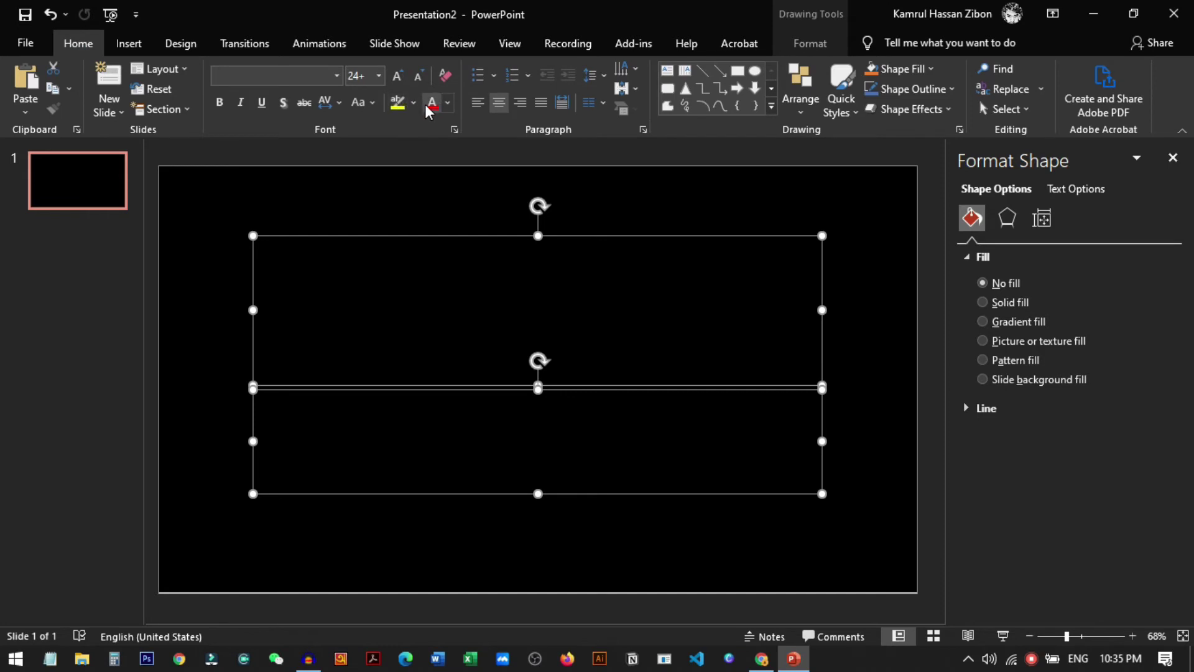
left_click(446, 104)
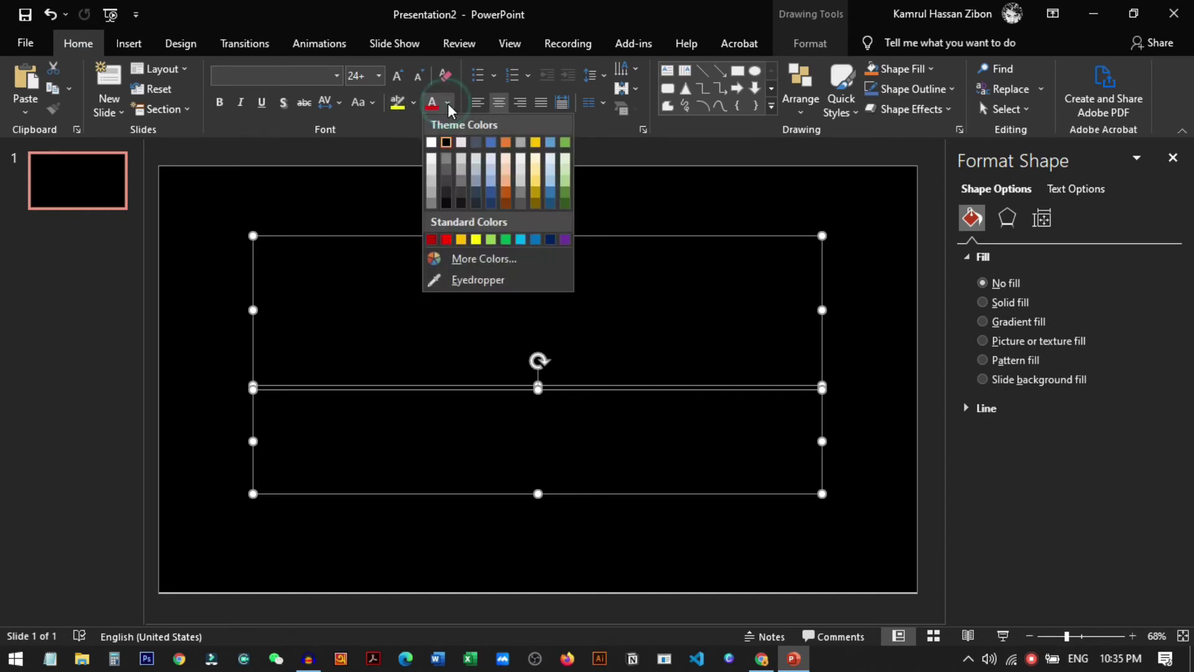
left_click(431, 144)
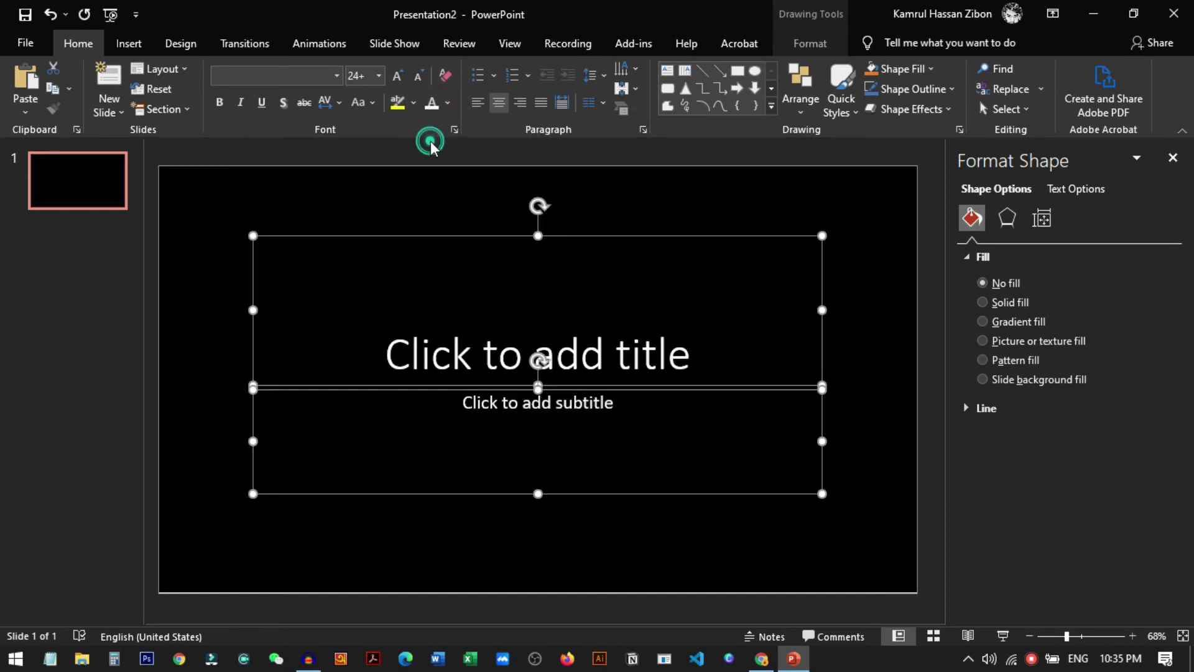
left_click(883, 322)
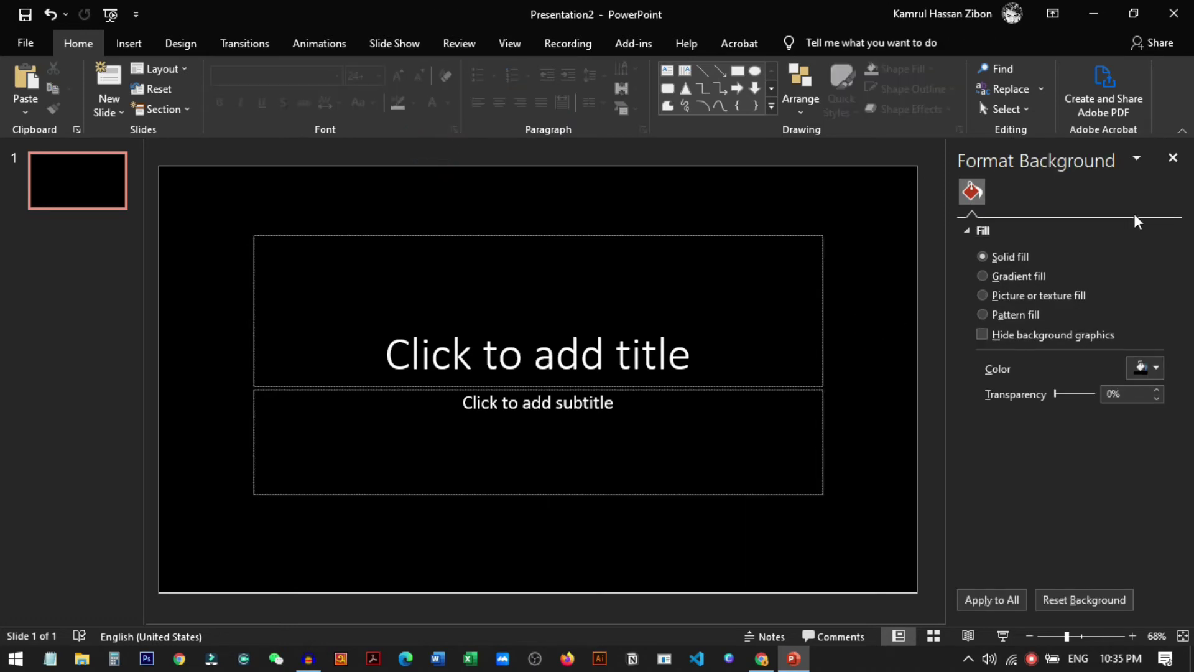
left_click(1173, 158)
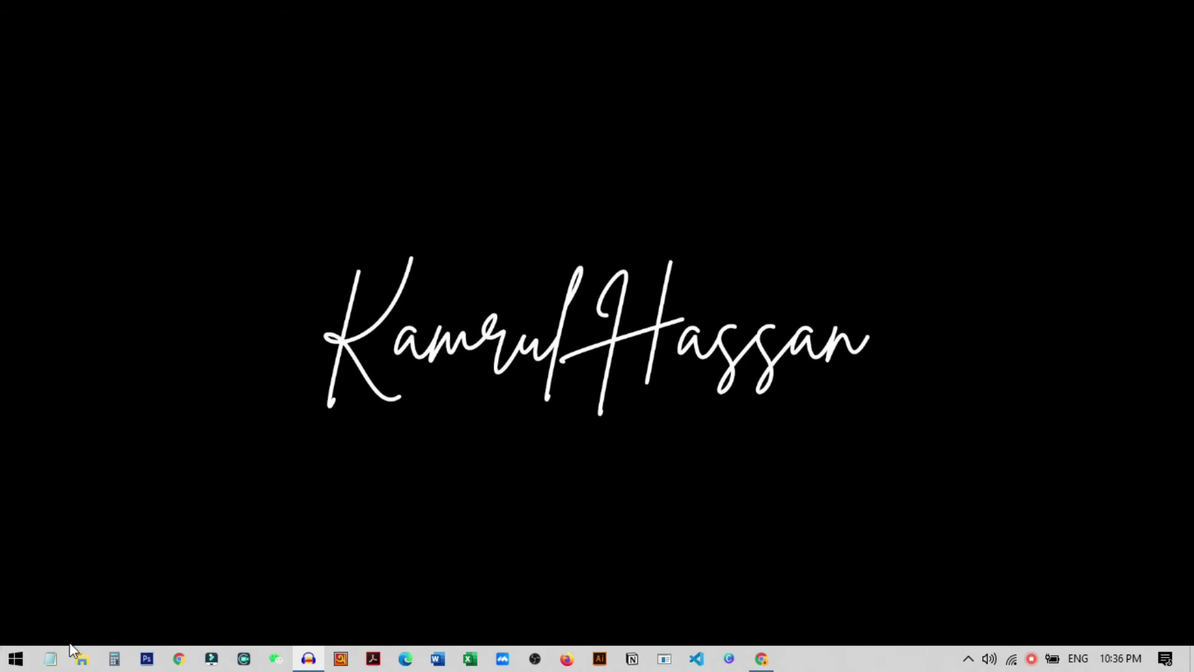
Step: Launch PowerPoint from a Start search for 'p'
left_click(12, 662)
type("p")
key("Return")
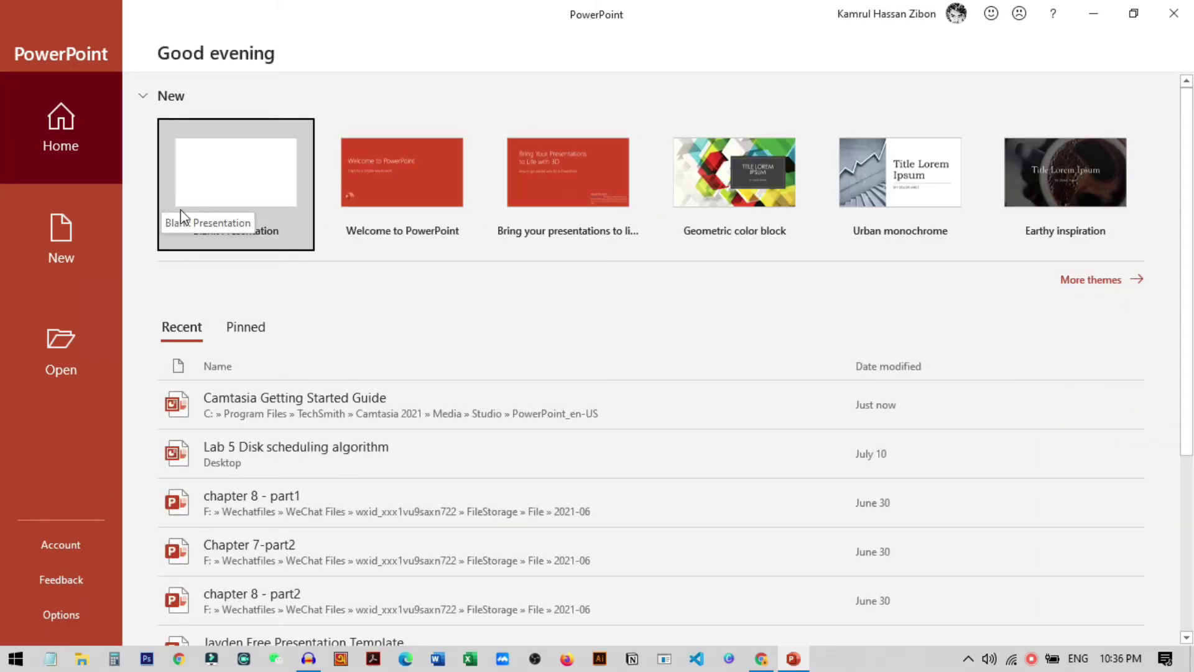
Step: In PowerPoint's General options, change the Office Theme to Black and confirm
left_click(89, 619)
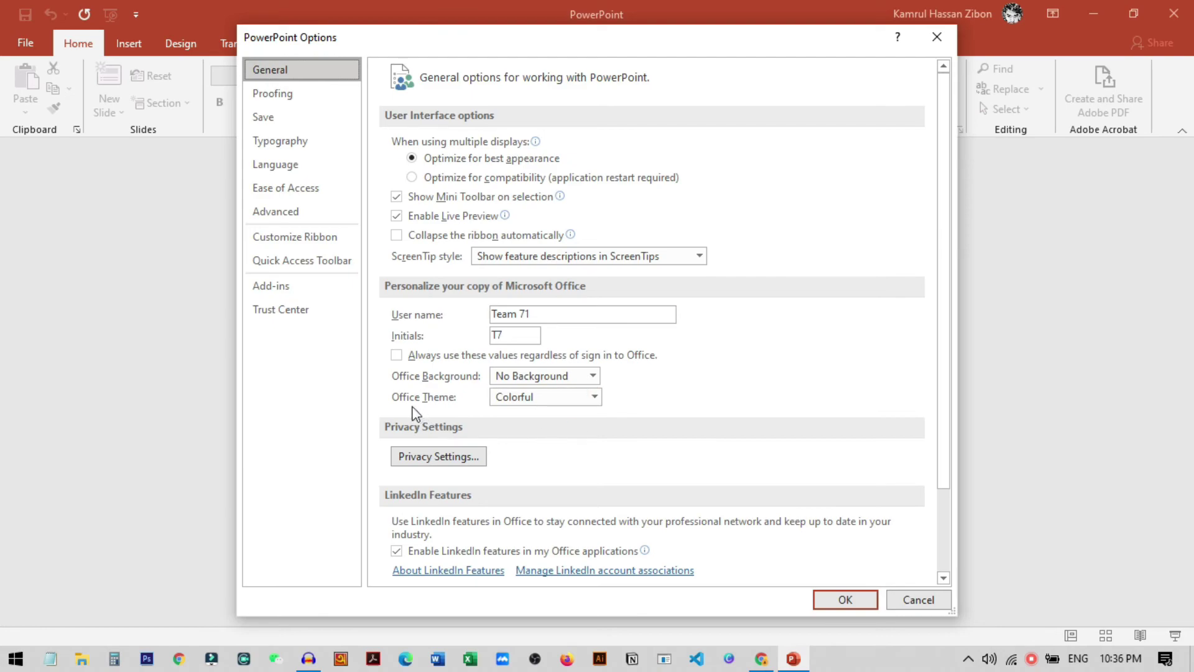
left_click(392, 399)
left_click(574, 401)
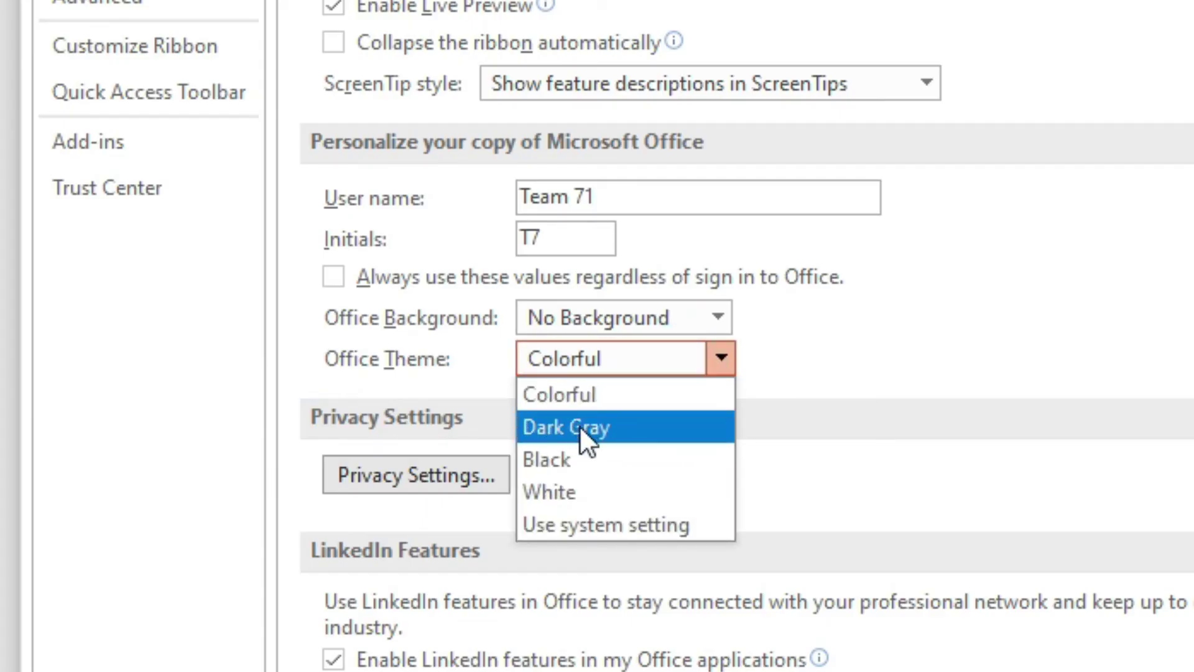
left_click(574, 464)
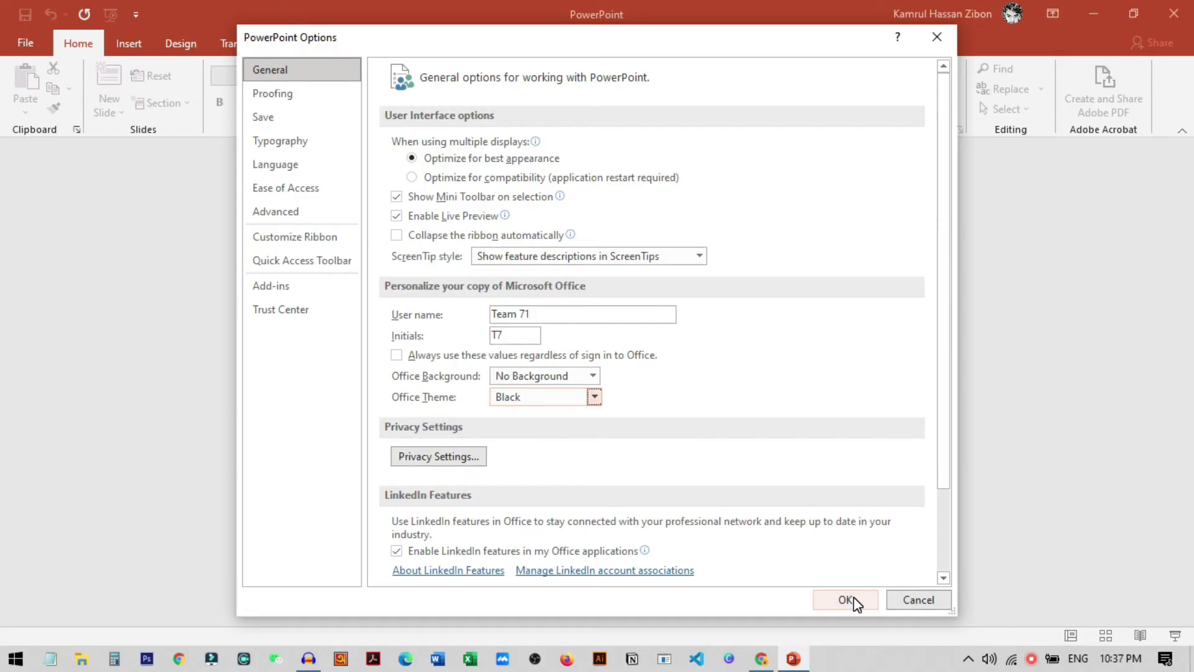
left_click(847, 600)
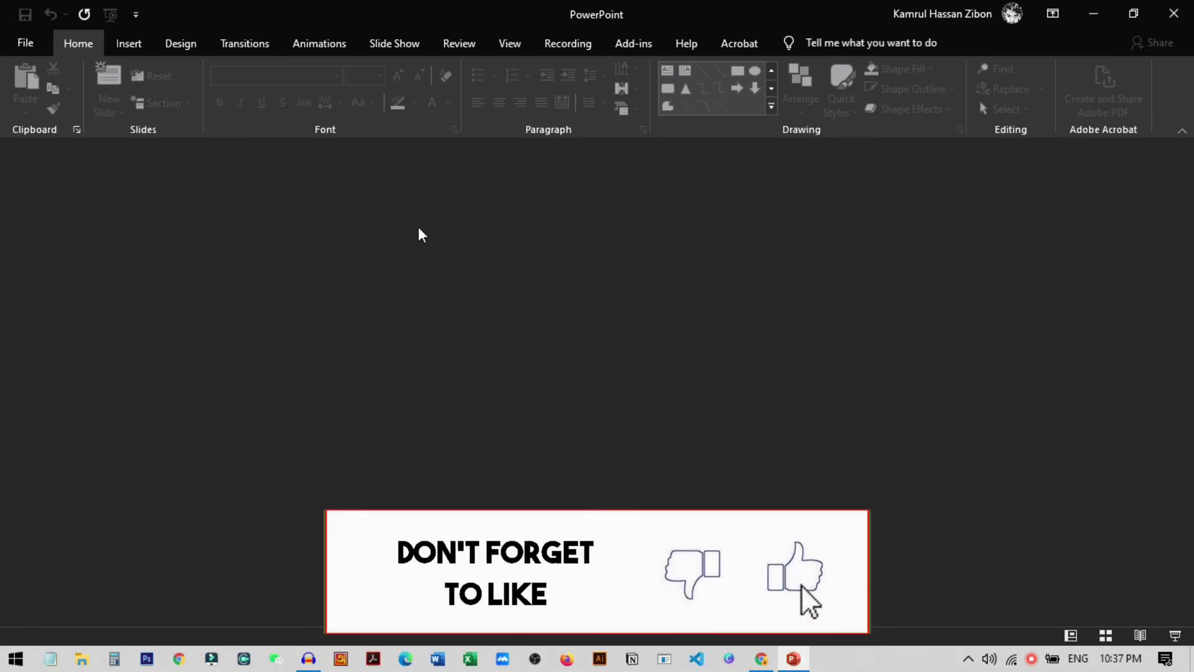
Step: Create a new blank presentation and apply the third, black Design variant to its slide
left_click(24, 45)
left_click(218, 187)
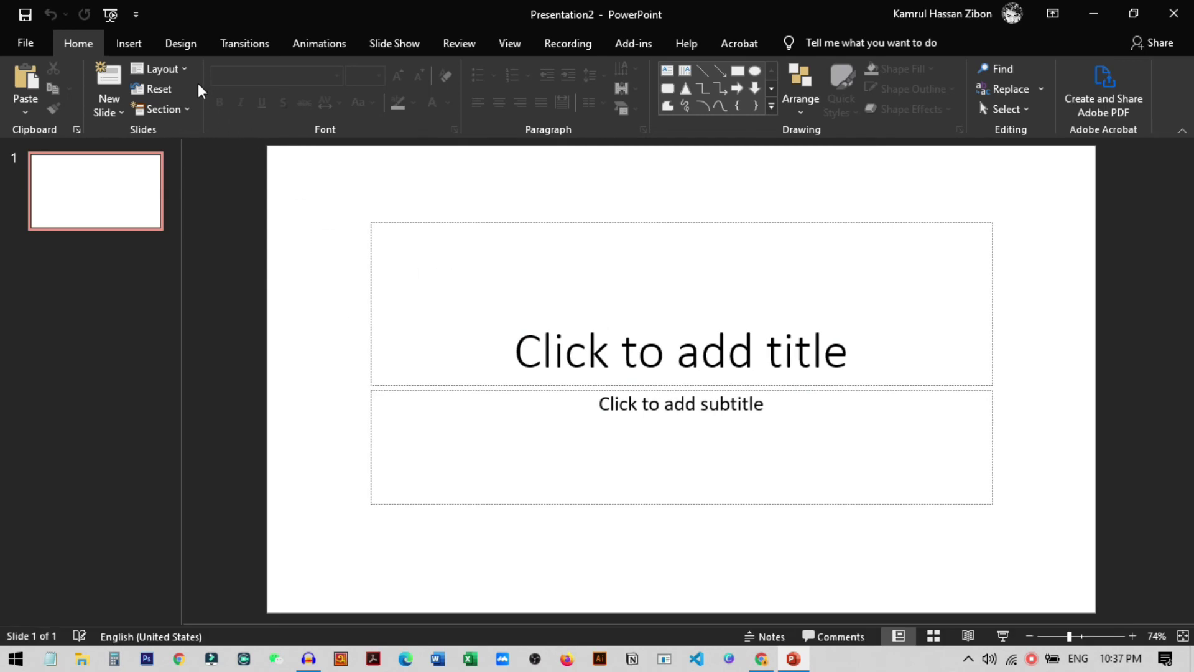
left_click(182, 45)
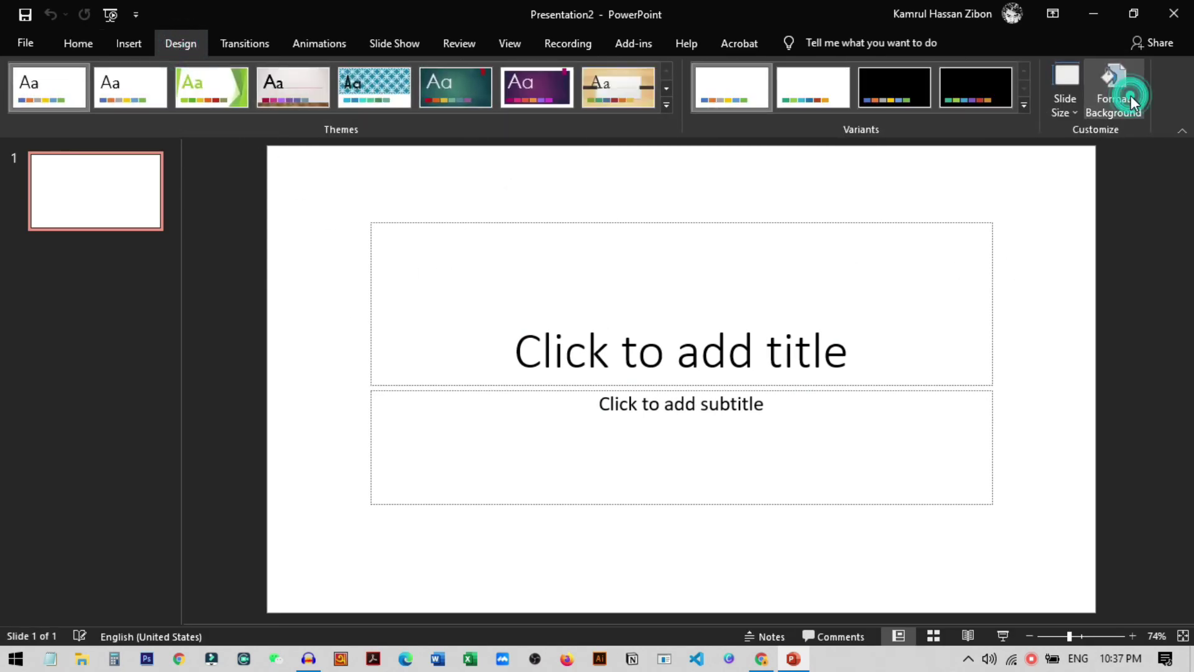
left_click(1132, 97)
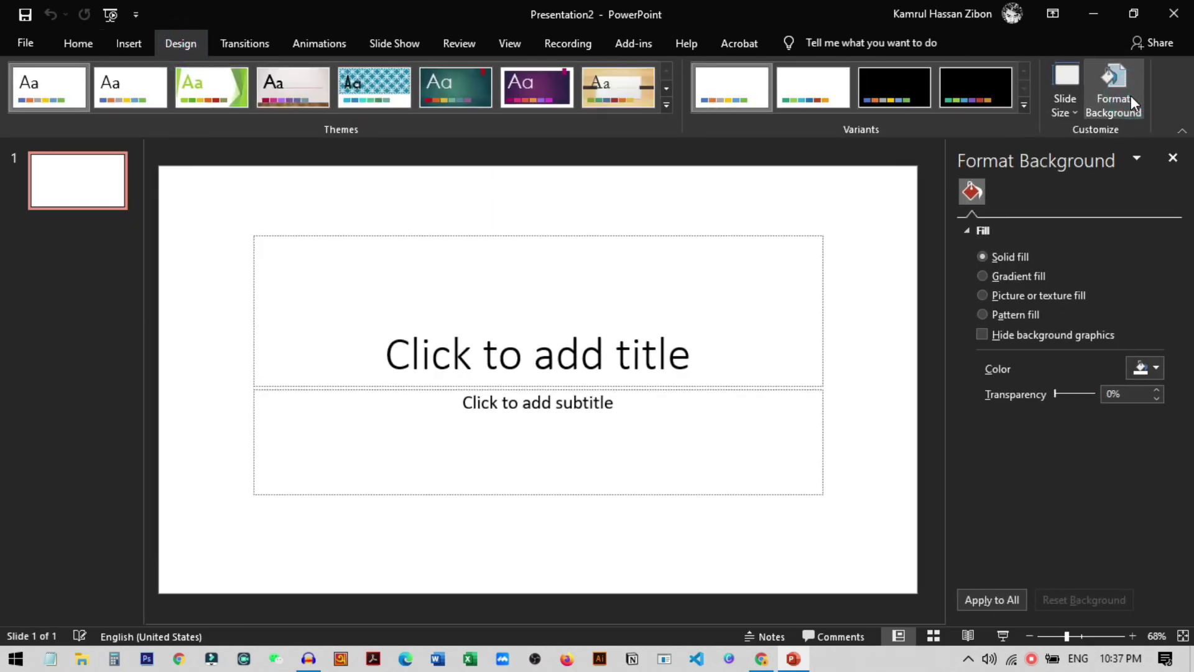
left_click(934, 165)
left_click(910, 94)
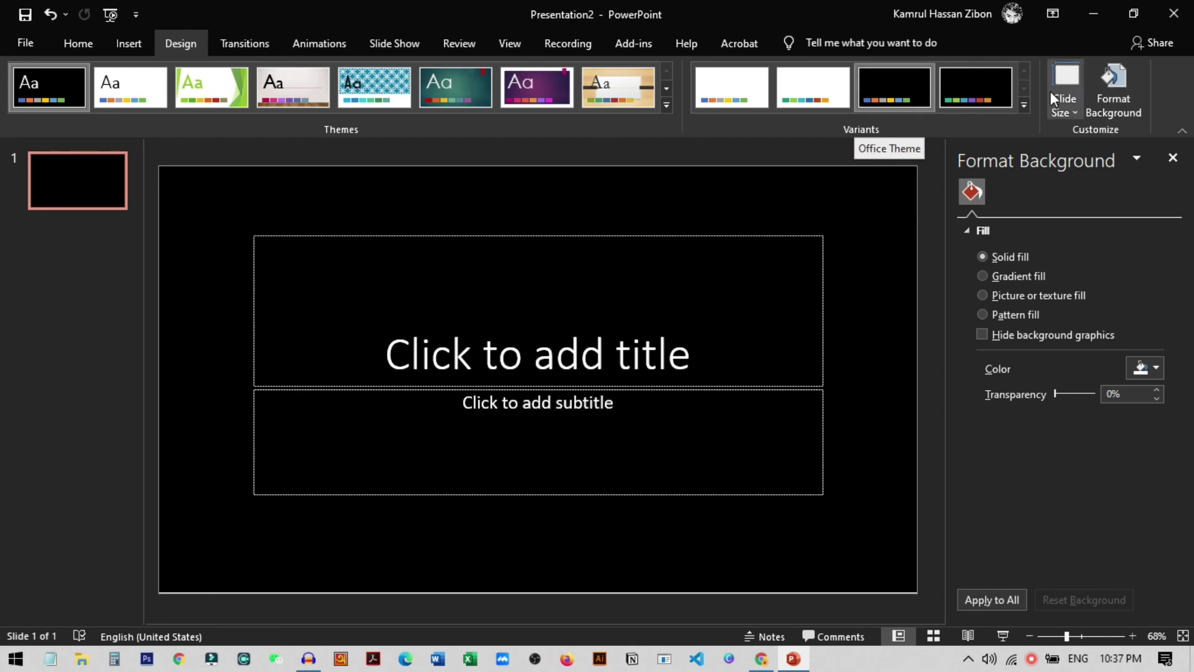
left_click(1024, 105)
left_click(880, 327)
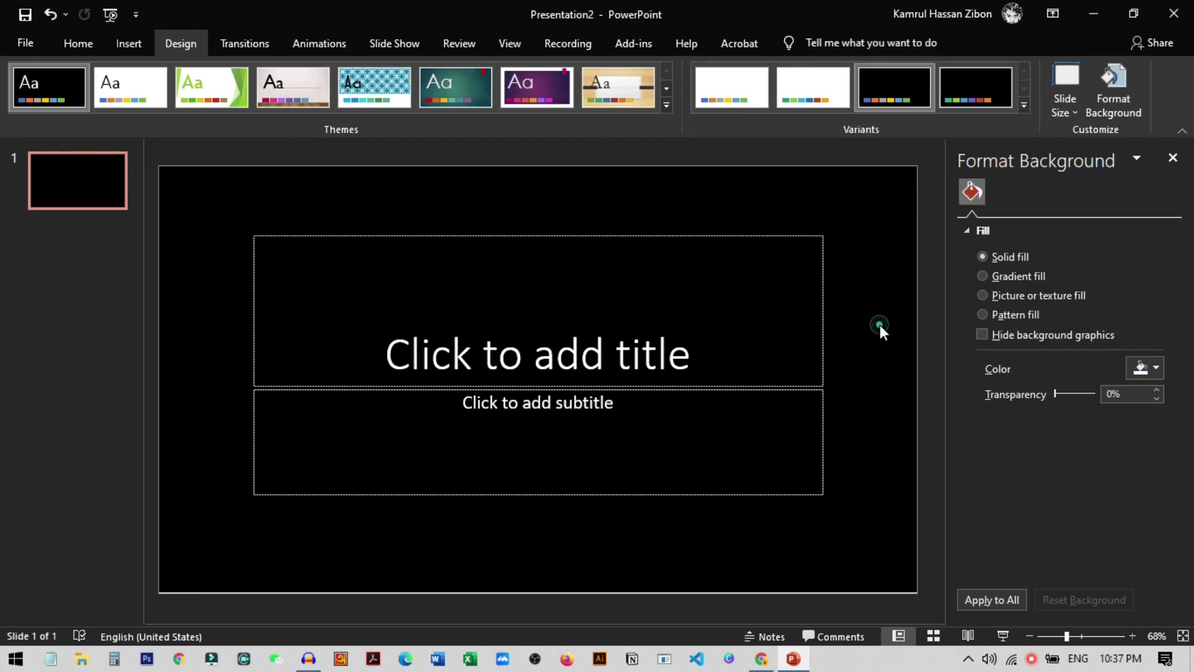
left_click(77, 45)
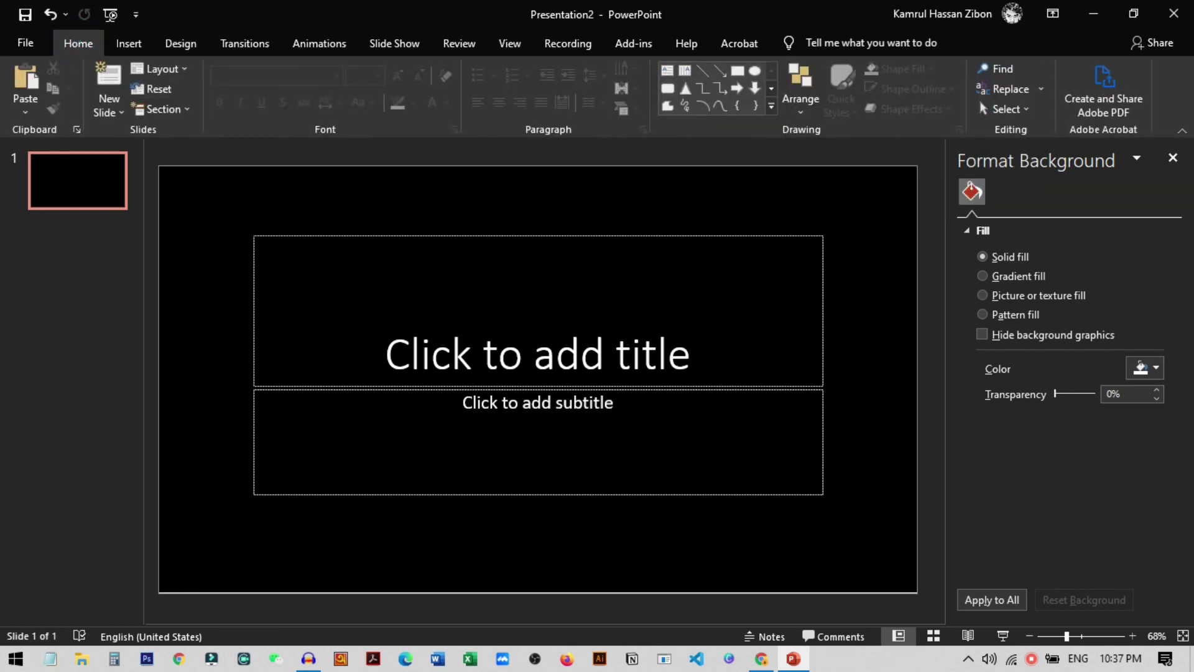